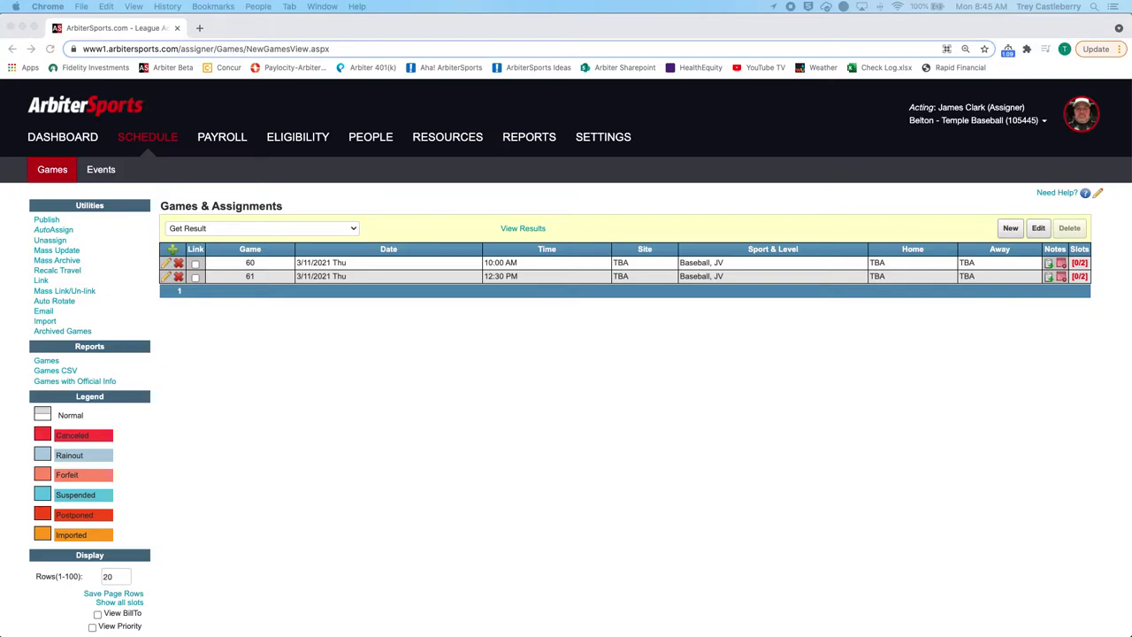
Link games 60 and 61 on 3/11/2021 together.
click(463, 399)
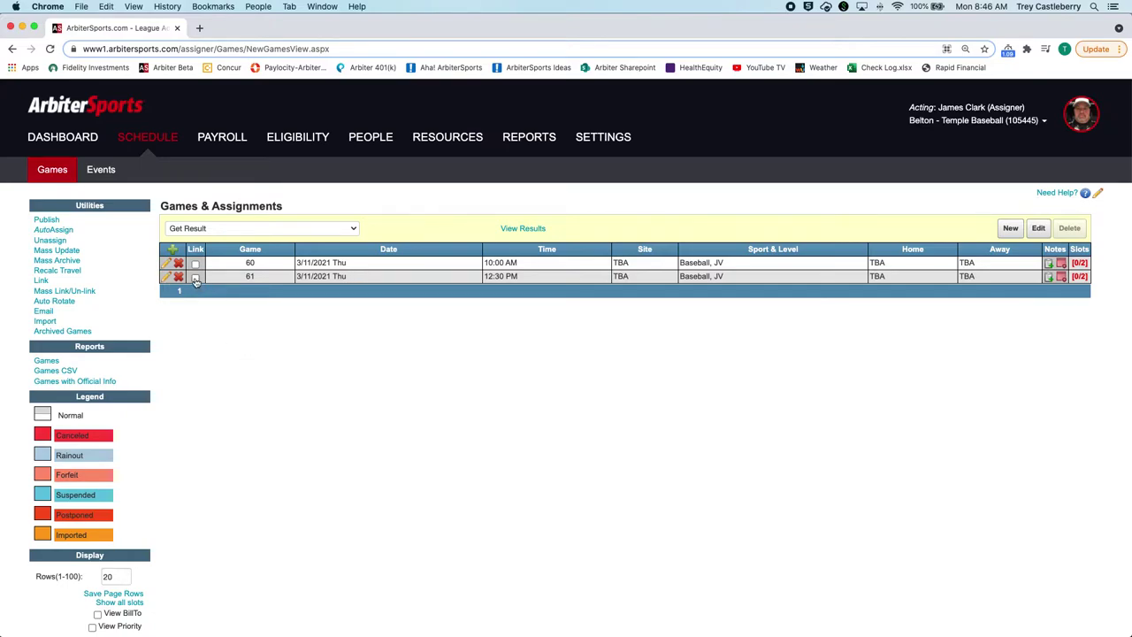
click(195, 277)
click(196, 264)
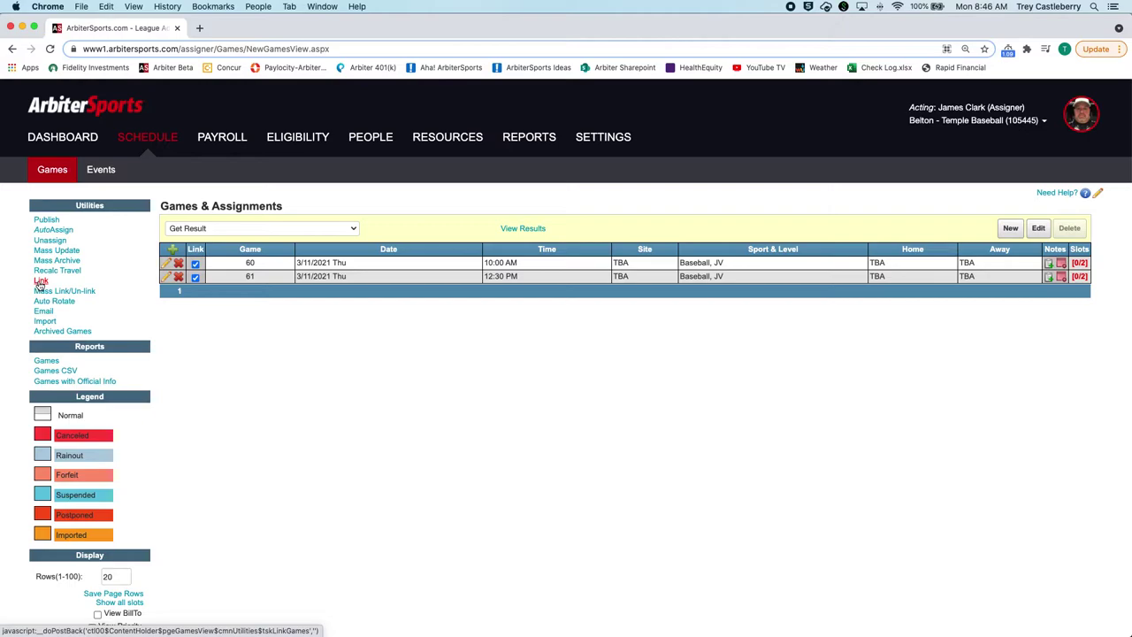
click(40, 282)
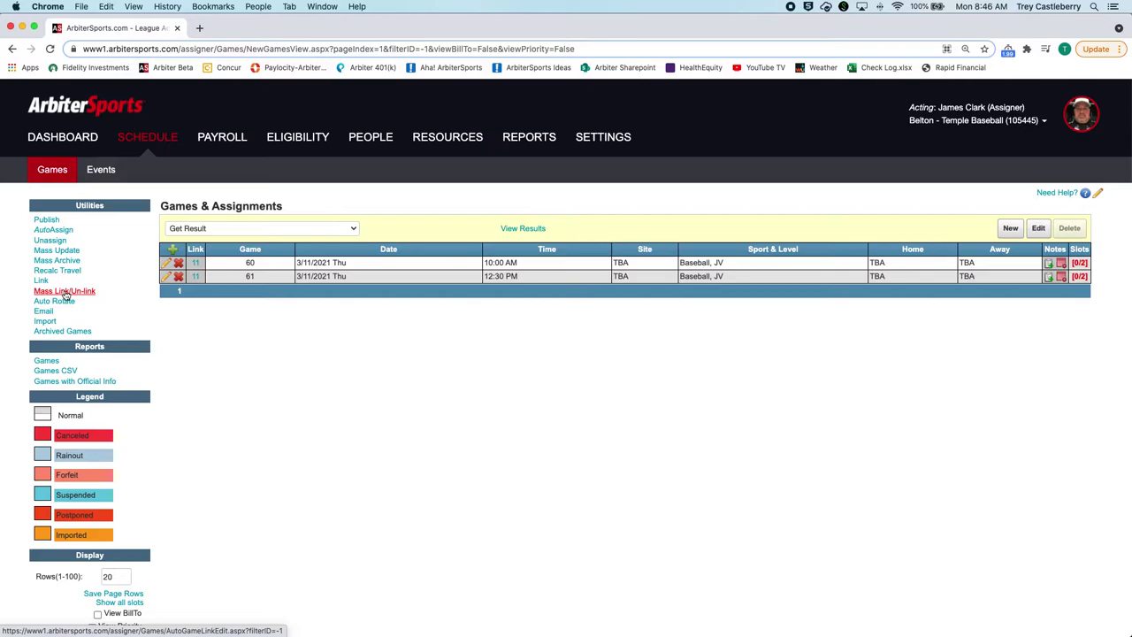
Switch the games list to the All Games filter.
click(212, 228)
click(220, 104)
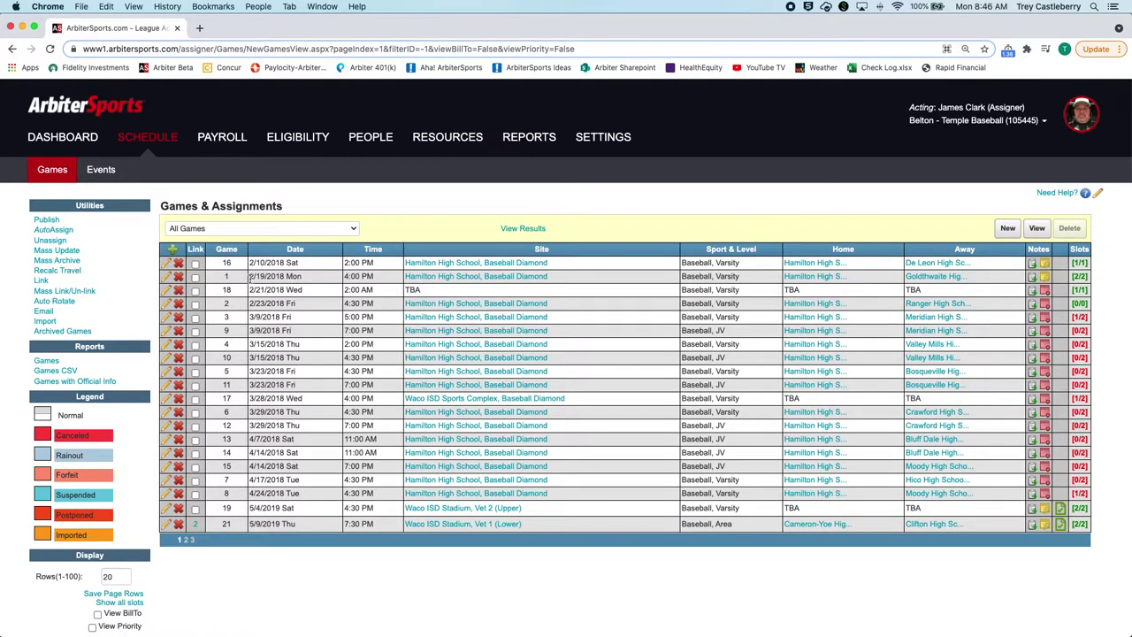
click(195, 264)
click(196, 276)
click(196, 290)
click(196, 303)
click(195, 316)
click(196, 330)
click(195, 264)
click(195, 276)
click(196, 290)
click(195, 303)
click(195, 317)
click(195, 331)
drag(300, 332, 246, 332)
click(318, 333)
Start a mass link of the listed games with a maximum of 200 minutes between games.
click(84, 291)
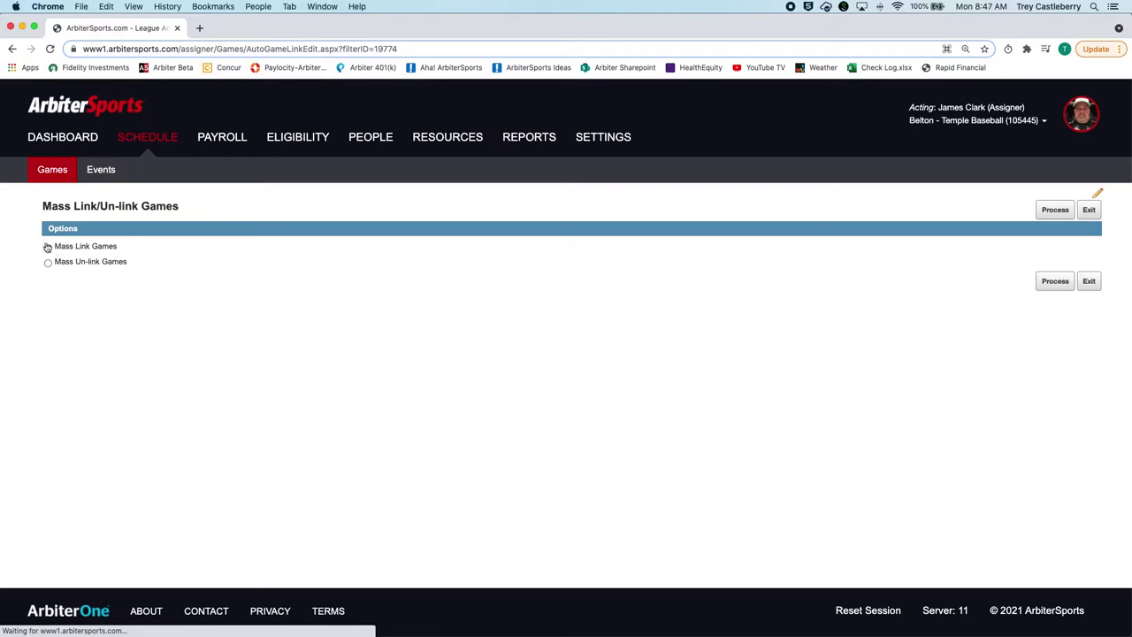
click(49, 247)
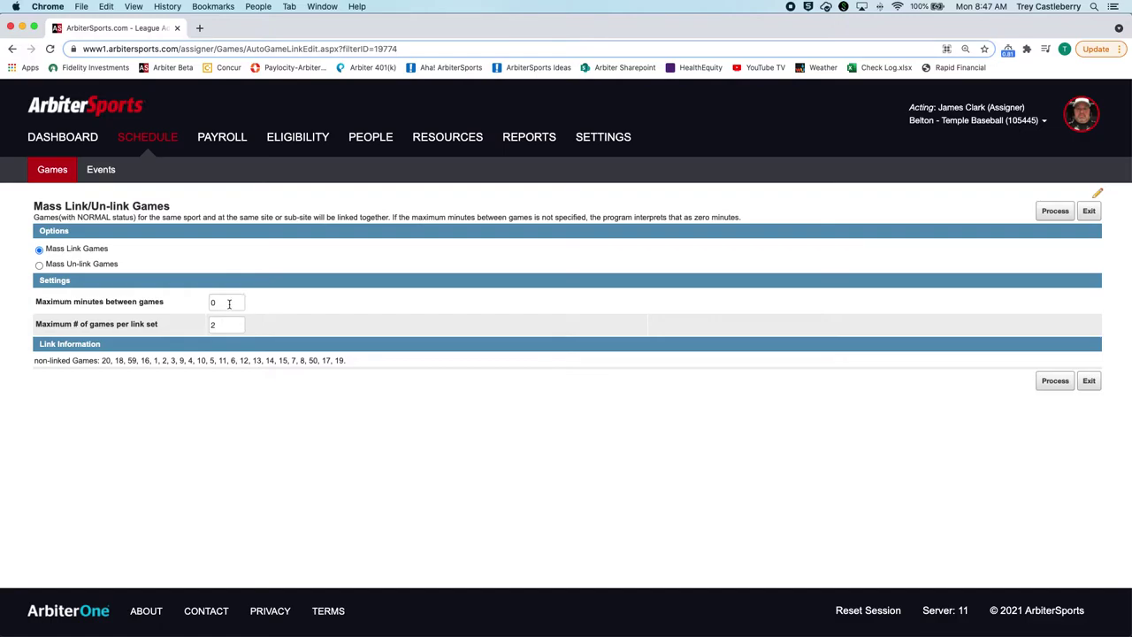
drag(228, 304, 183, 301)
text(200)
Set the maximum number of games per link set to 2 and process the mass link.
drag(227, 325, 58, 343)
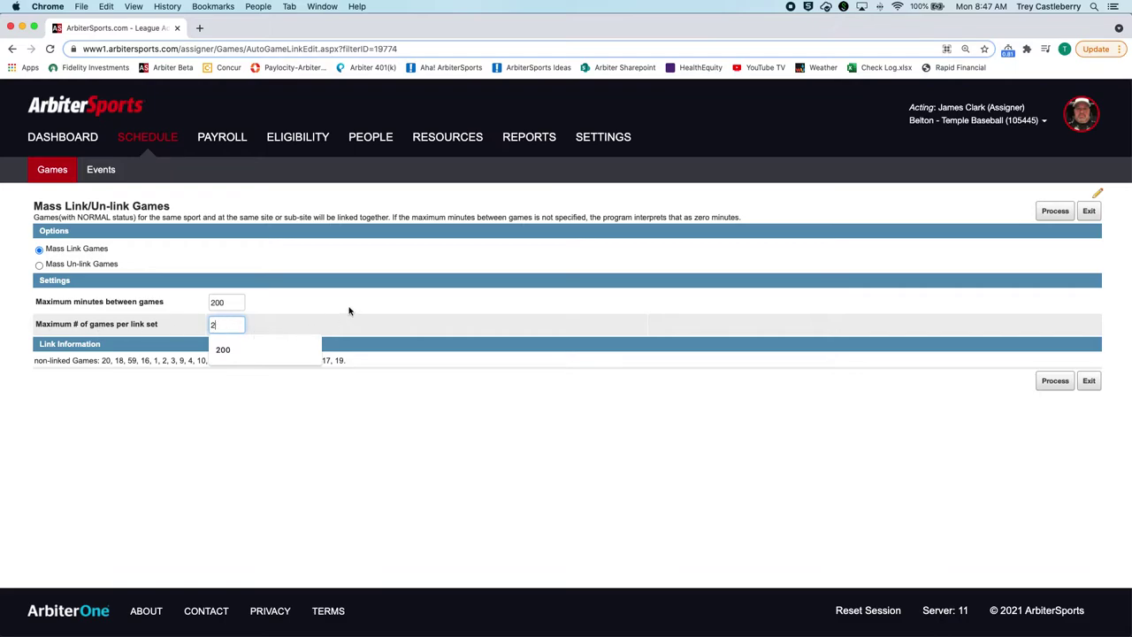
key(BackSpace)
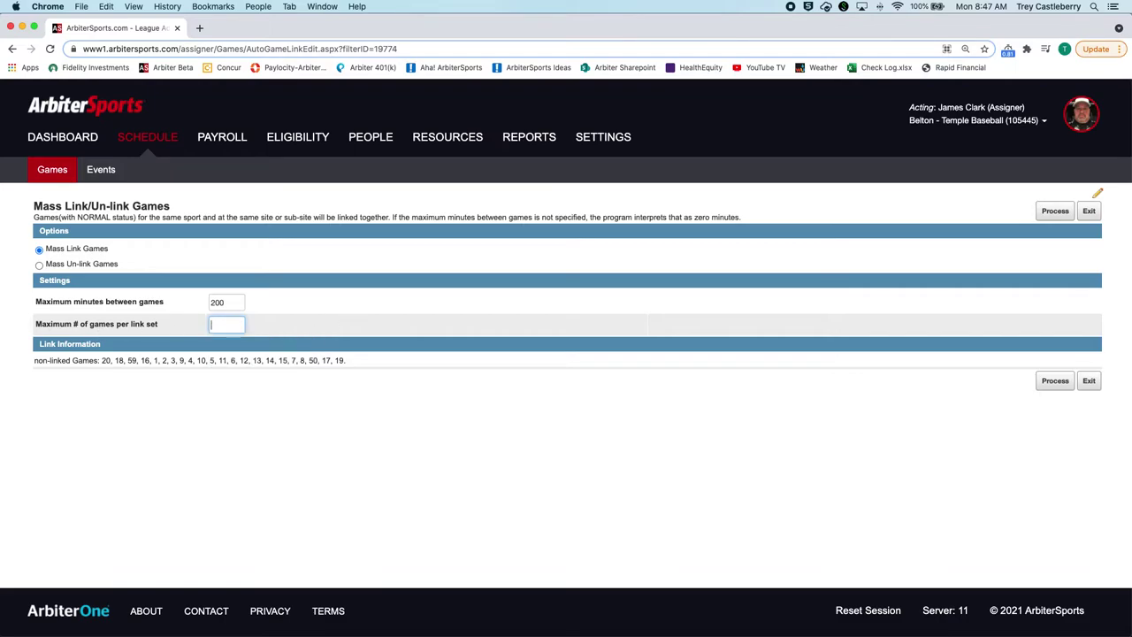
text(3)
key(BackSpace)
text(2)
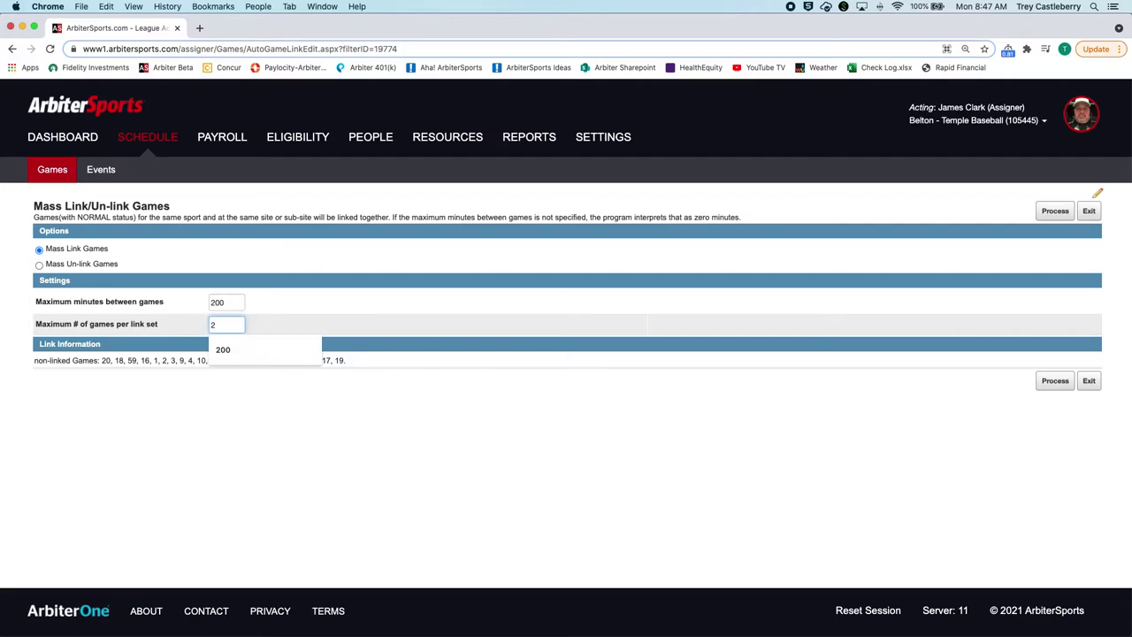
click(392, 338)
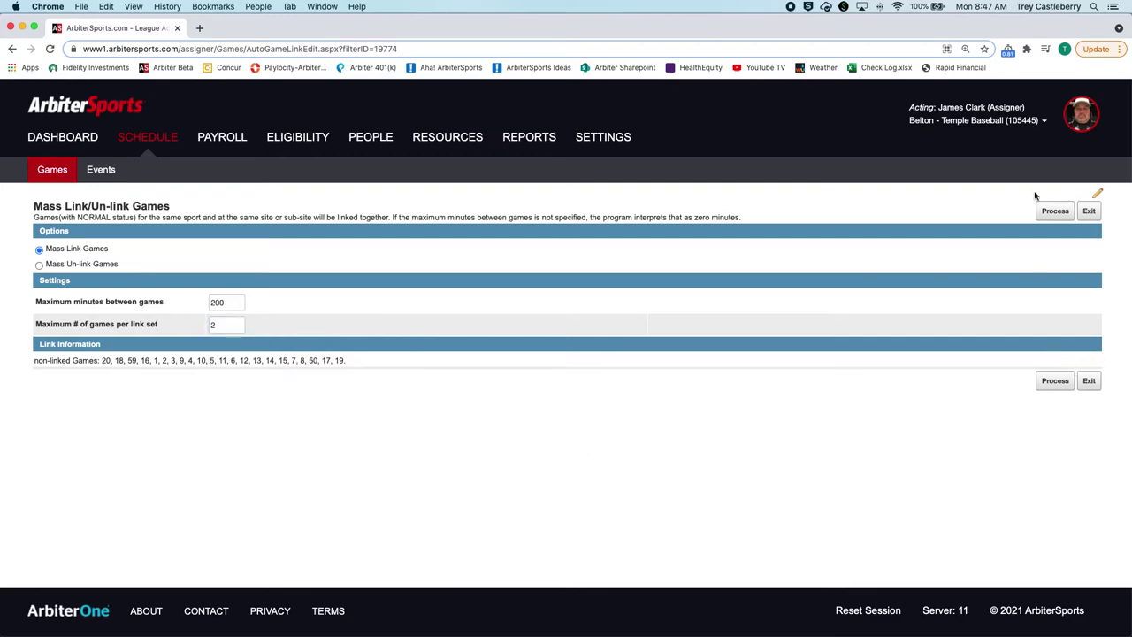
click(1054, 210)
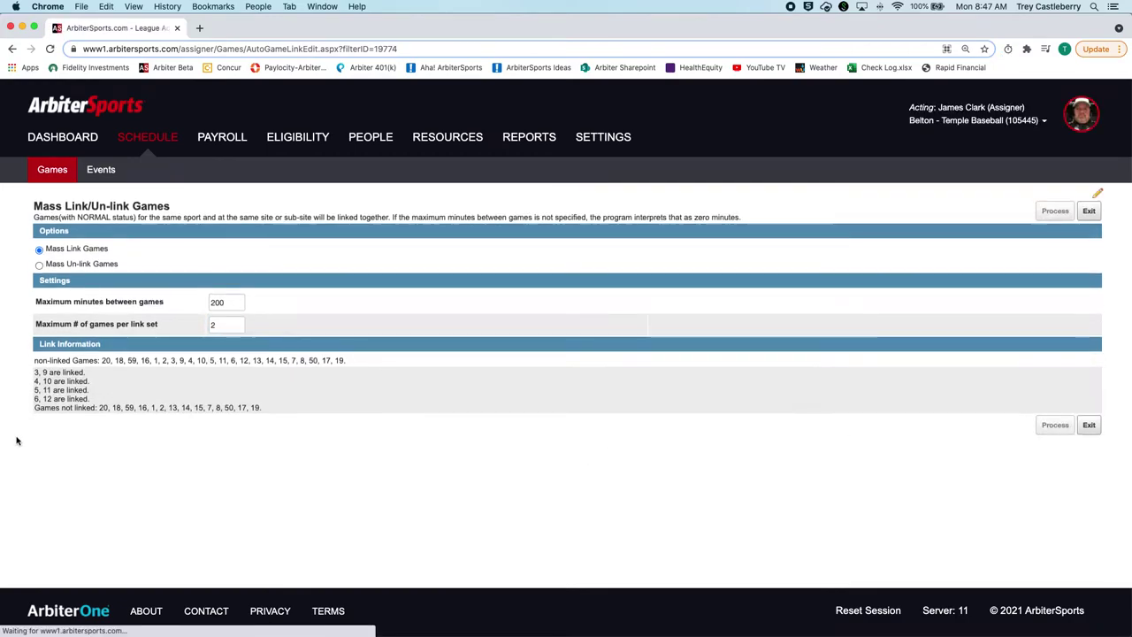
Review the linked and non-linked games in the mass link results, and check the 3/9/2018 pair back in the games list.
drag(91, 400, 30, 369)
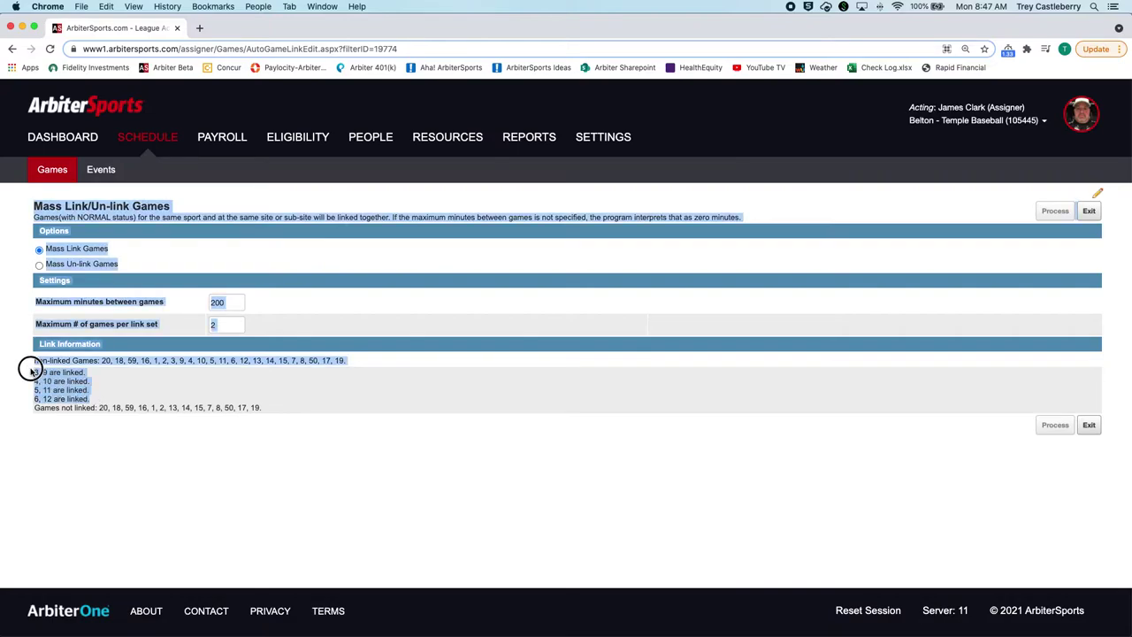
drag(266, 409, 34, 398)
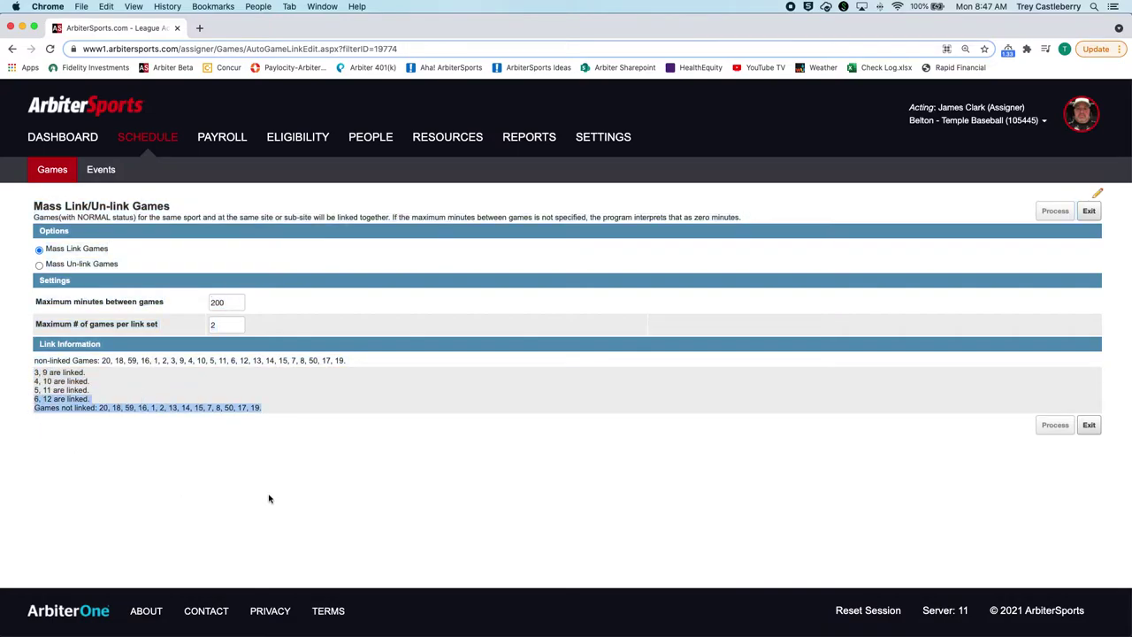
click(269, 498)
click(1089, 425)
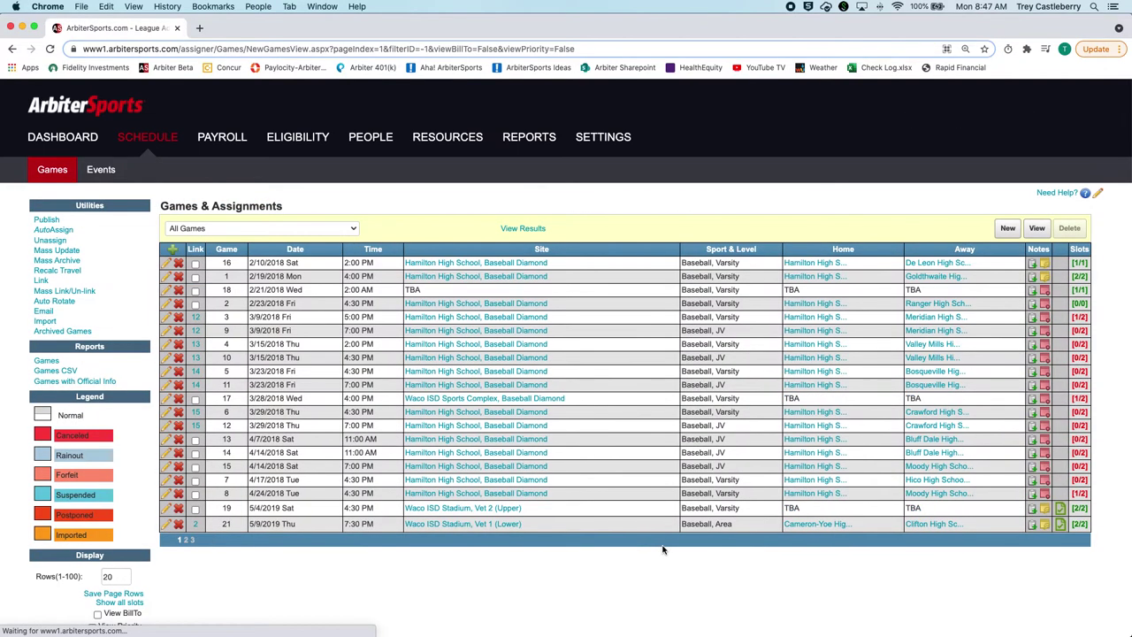
drag(292, 315, 248, 330)
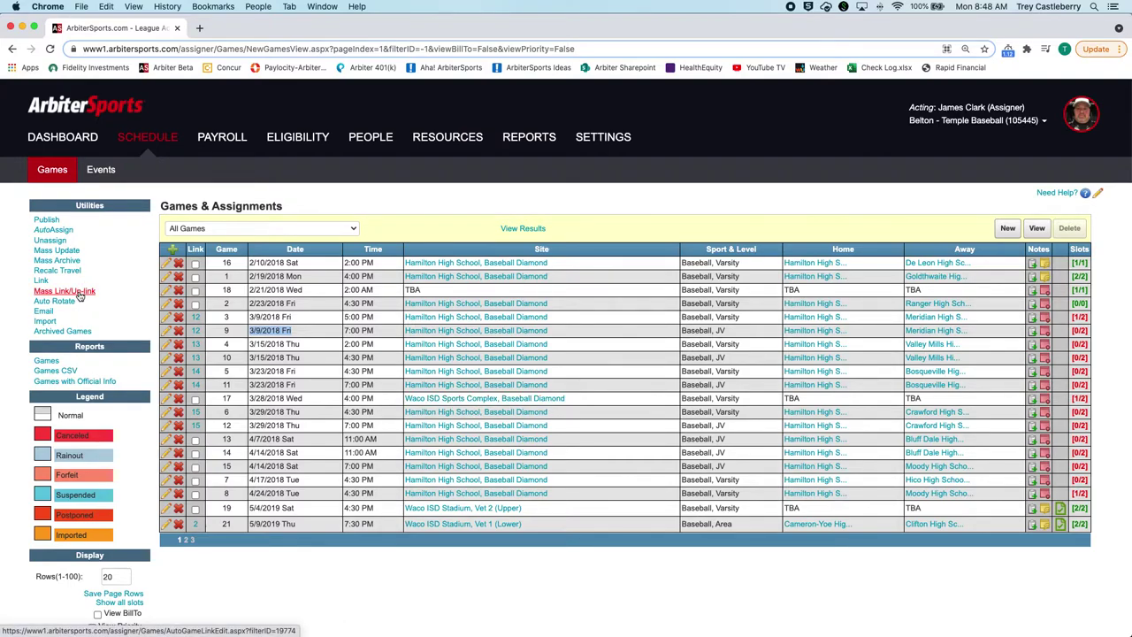
click(305, 333)
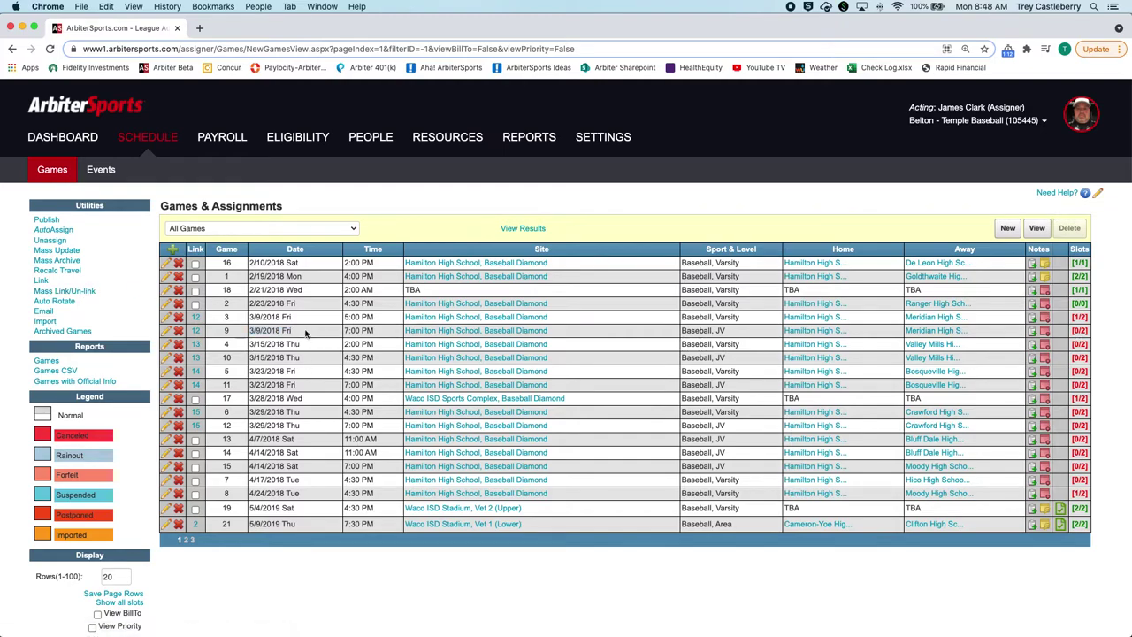
Filter the games list to game numbers 60,61 with a new filter and show the official slots of game 60.
click(1008, 231)
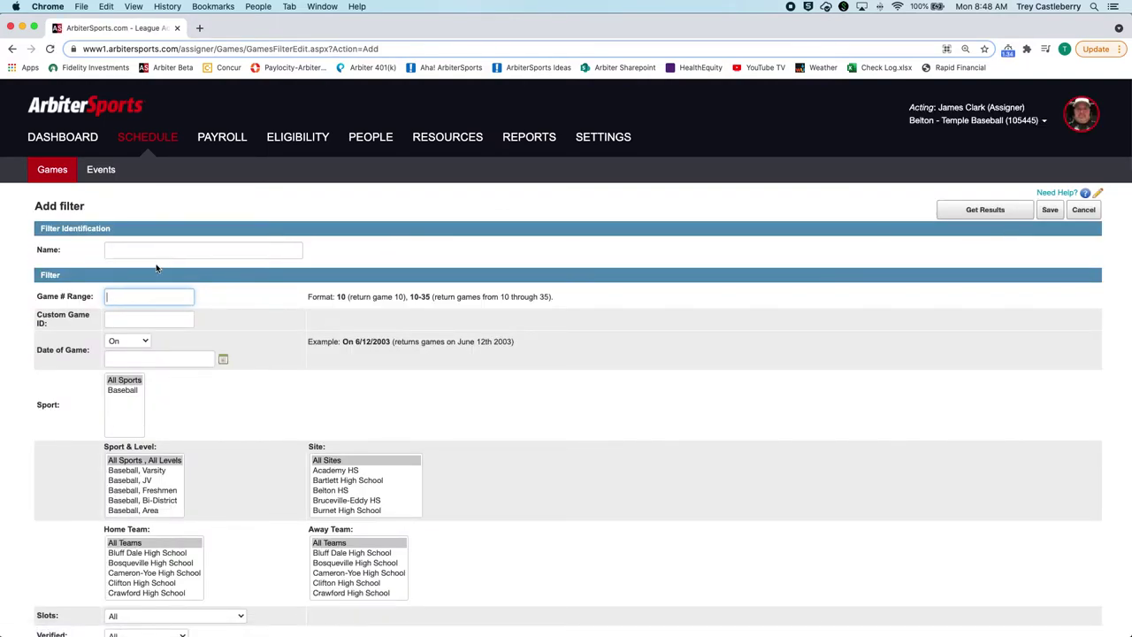
text(60)
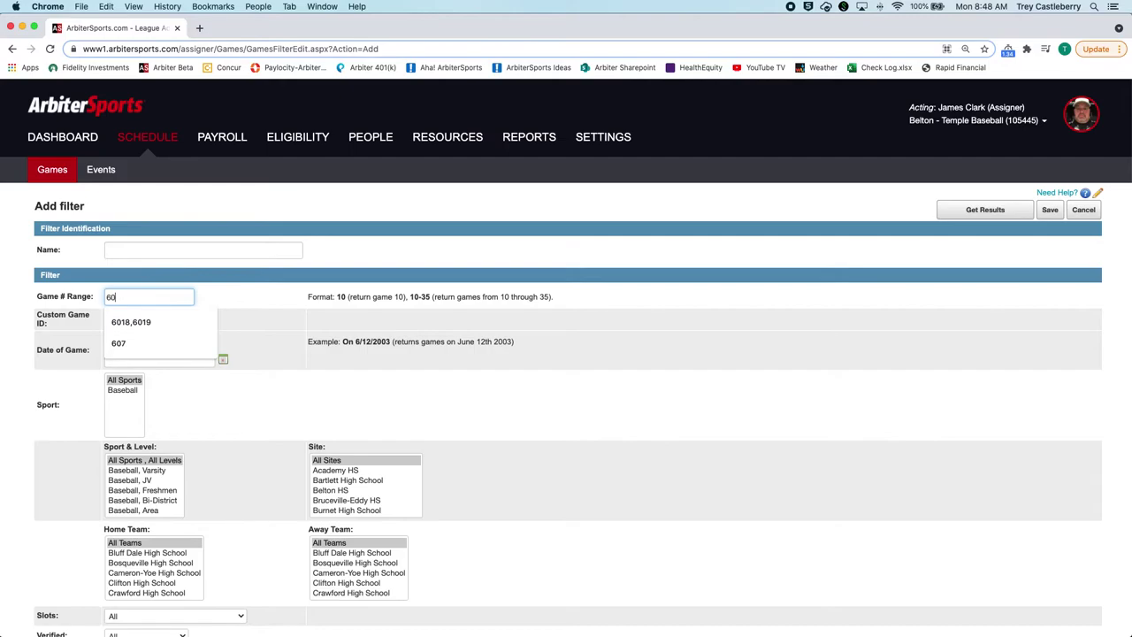
text(,61)
click(985, 209)
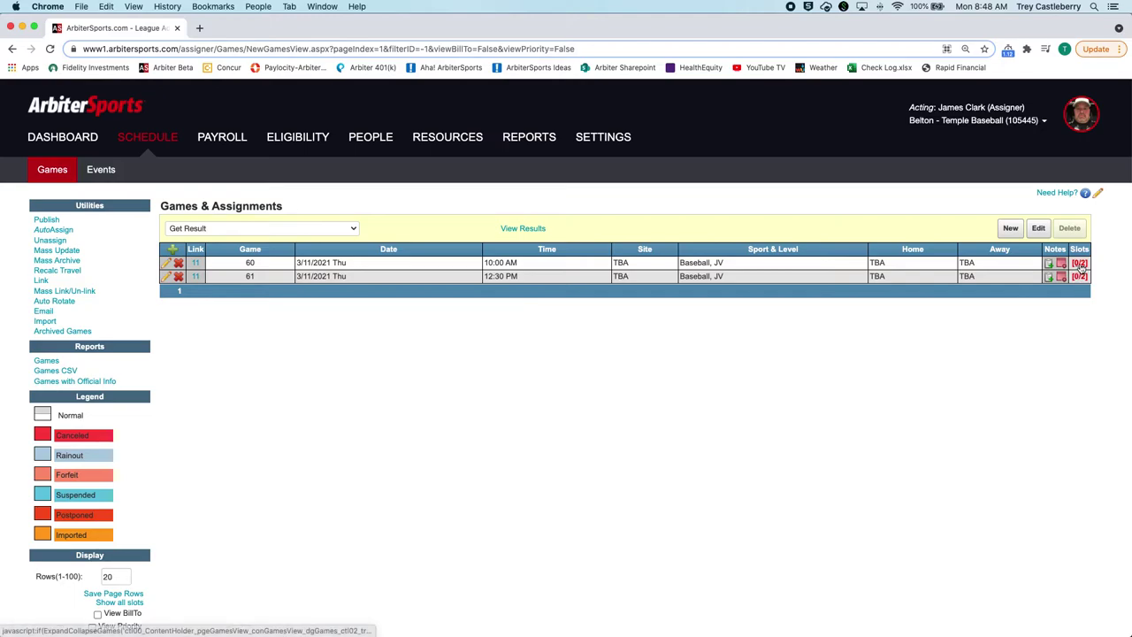
click(1078, 264)
click(1022, 285)
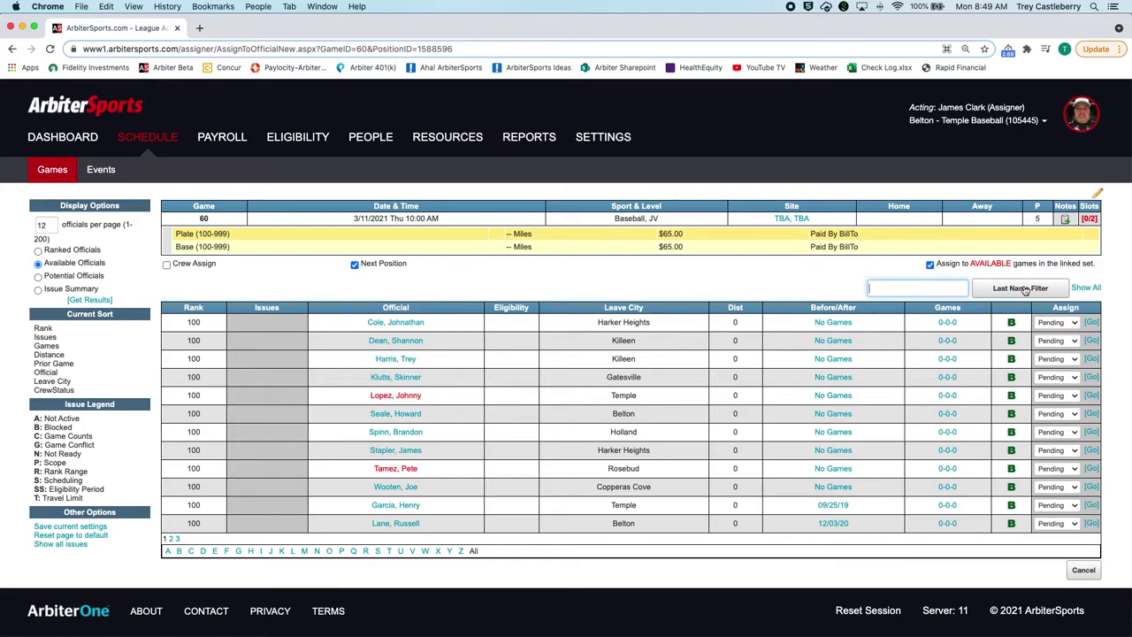
text(delac)
key(Return)
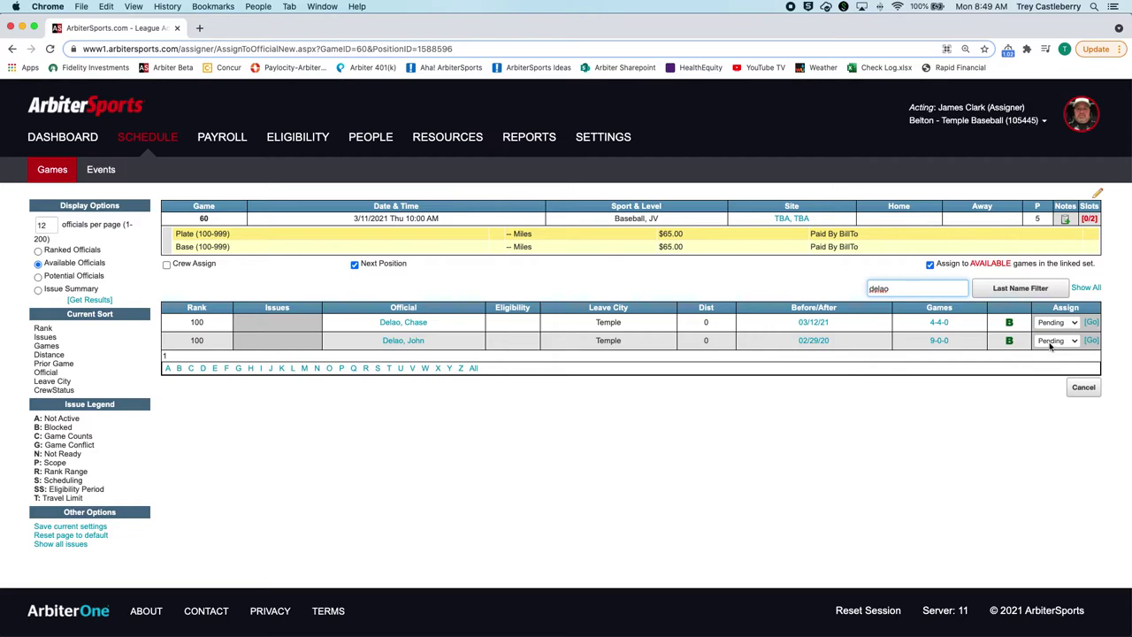
click(1083, 386)
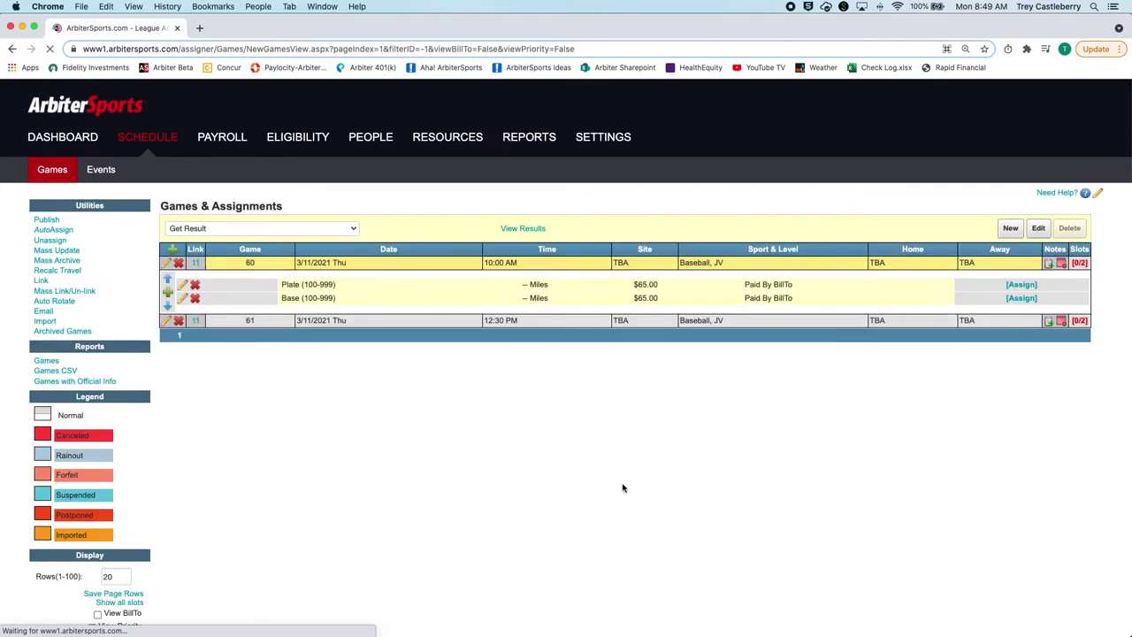
Filter officials by last name and assign the second match as Pending to the Plate position of game 60 and its linked game.
click(1021, 284)
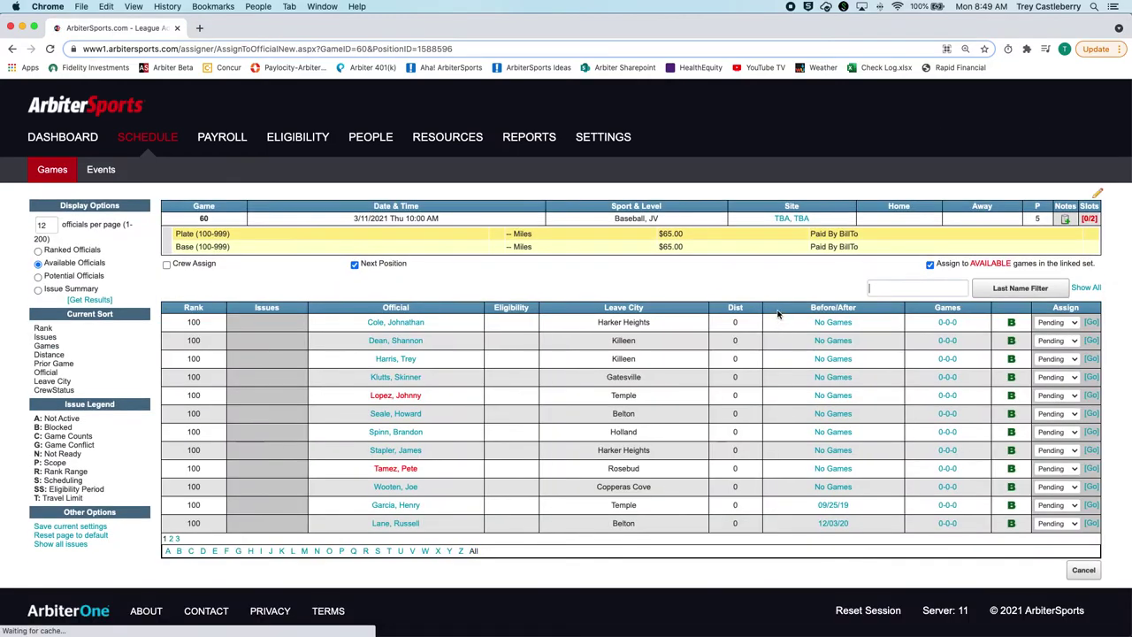
text(ce)
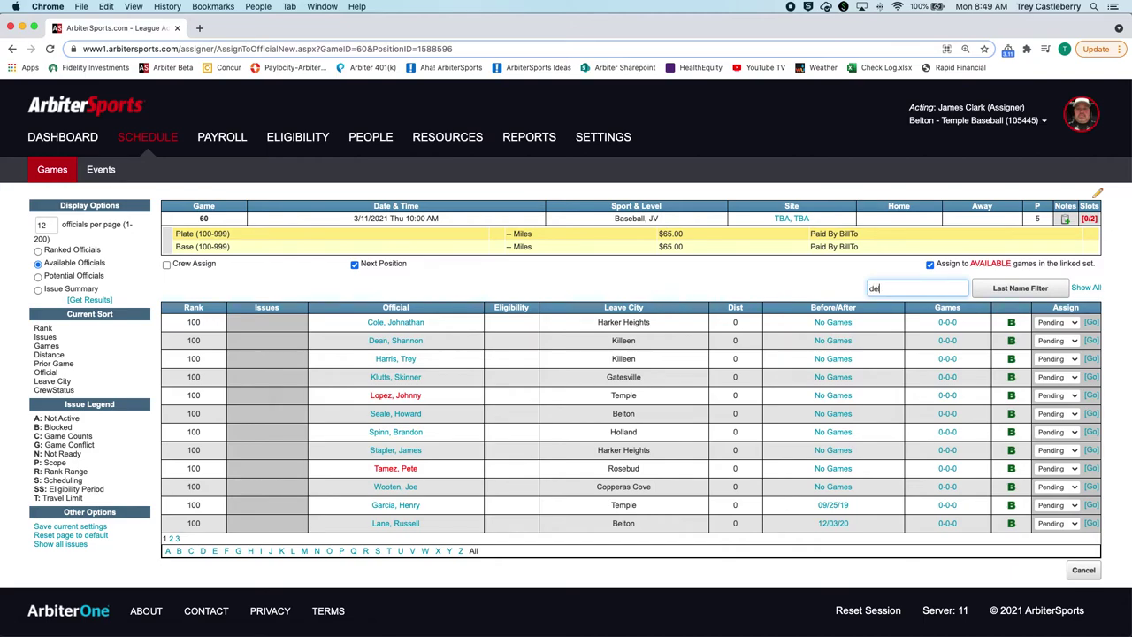
text(lac)
key(Return)
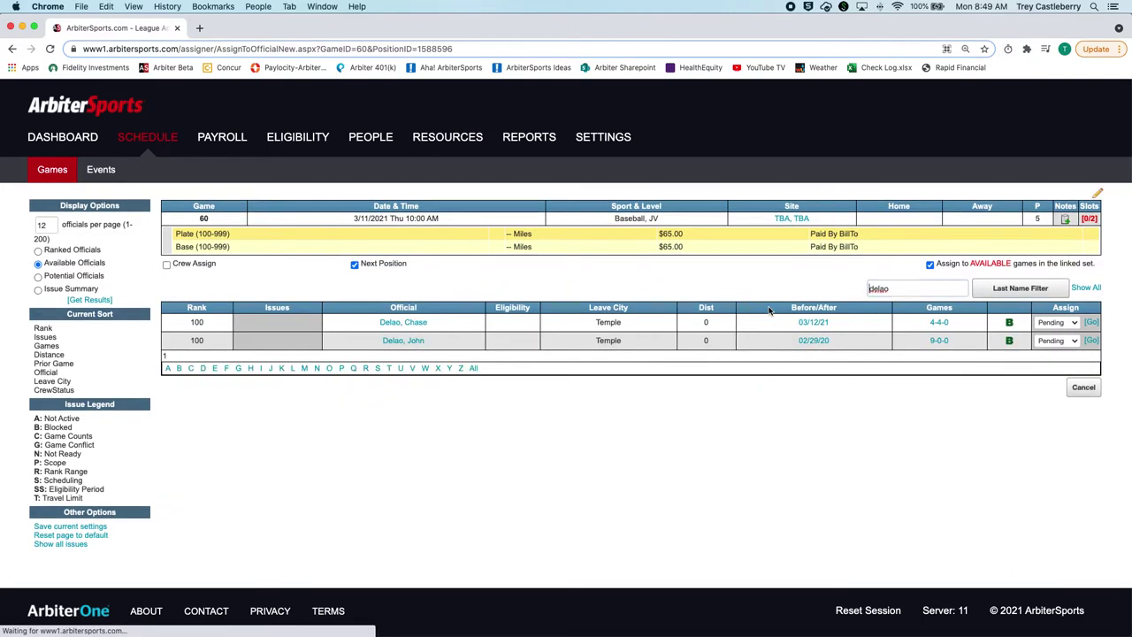
click(1092, 342)
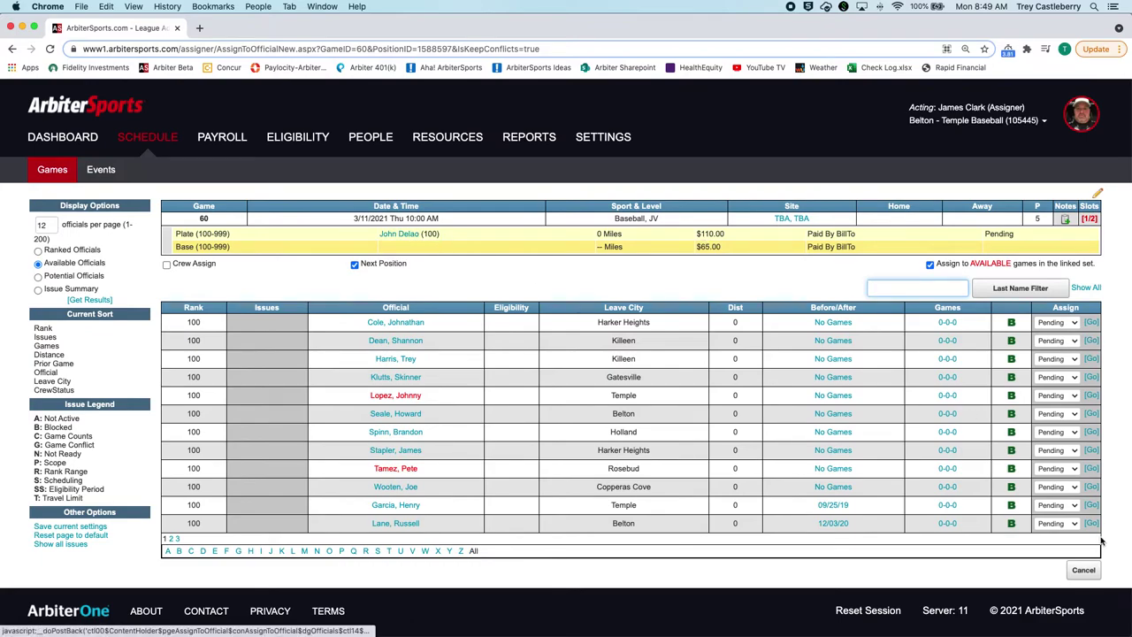
click(1084, 570)
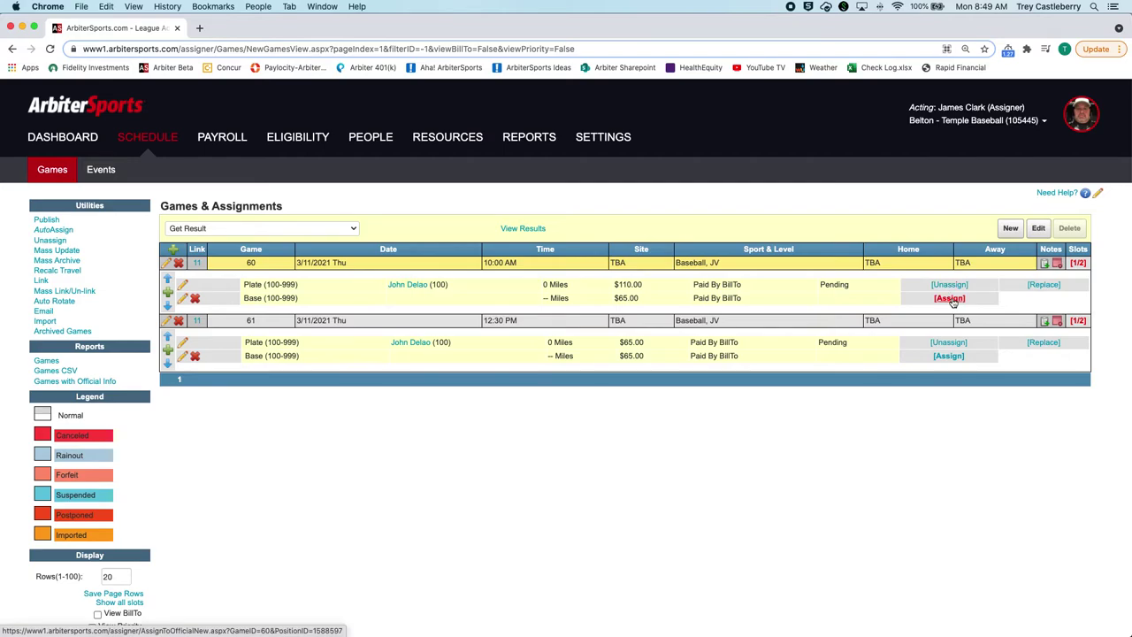
Assign a ranked official found by last name to the Base position of game 60 only, with assignment to the linked set turned off.
click(949, 299)
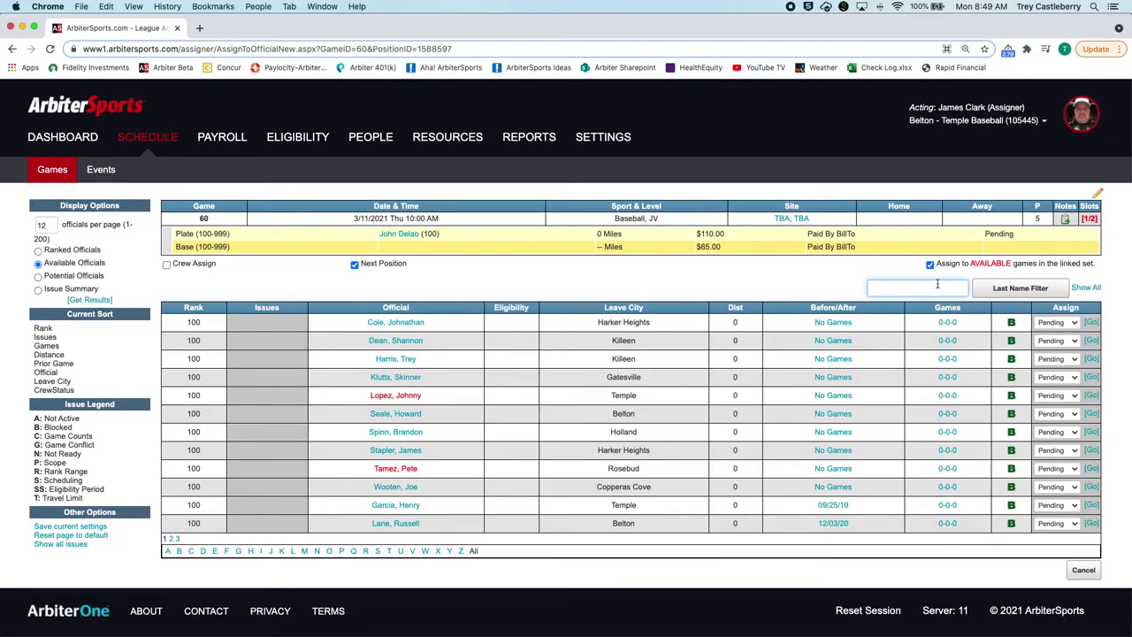
text(roble)
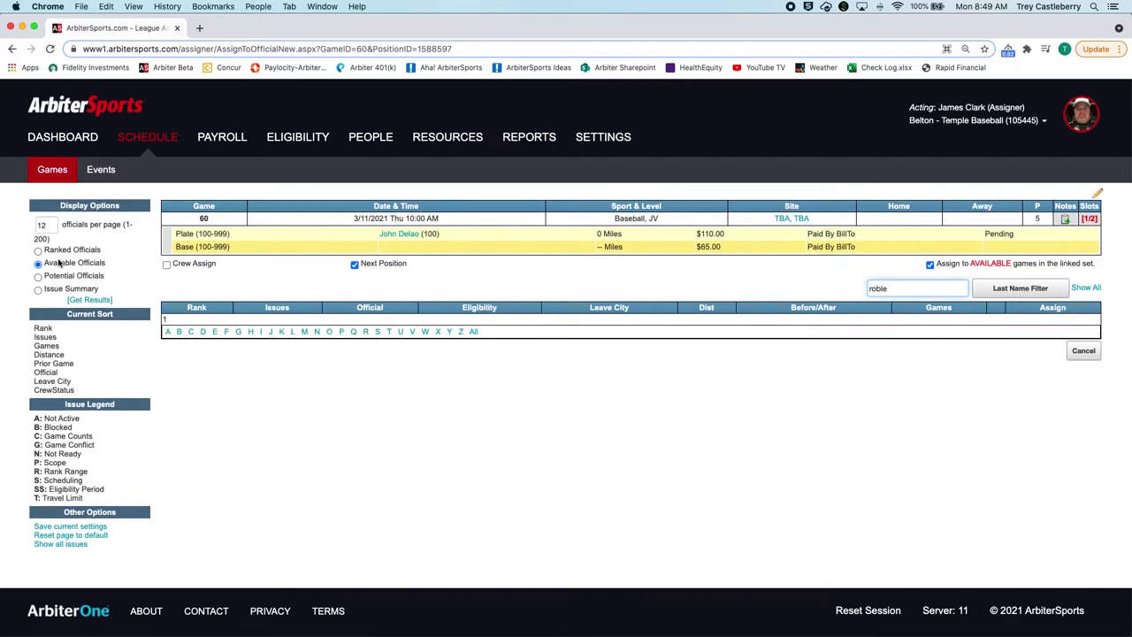
click(55, 252)
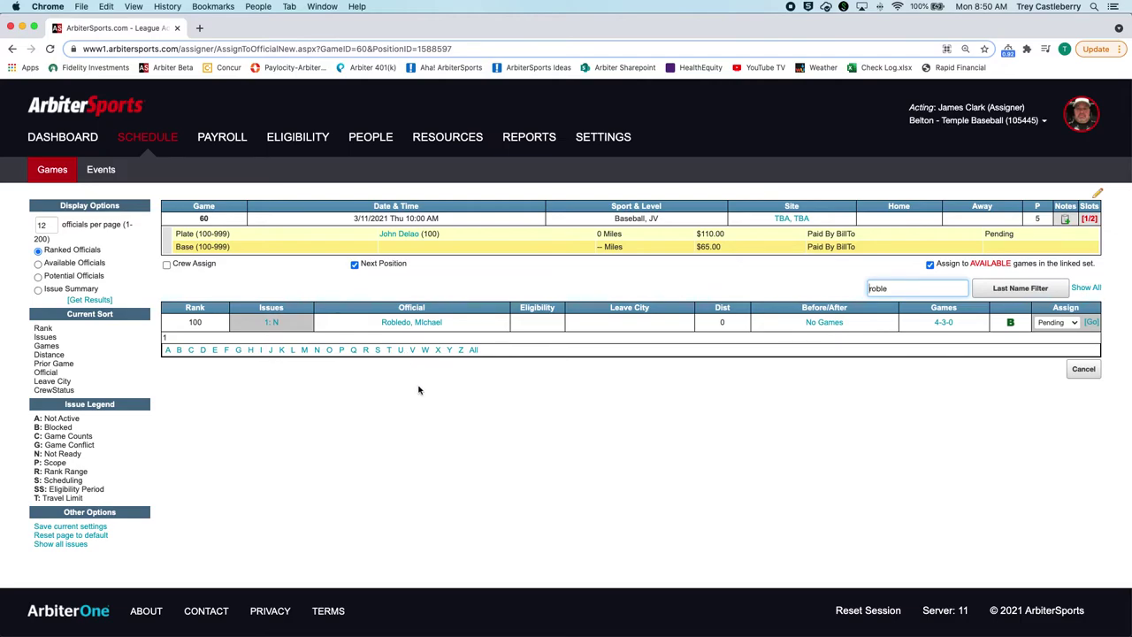
drag(937, 263, 1095, 264)
click(929, 264)
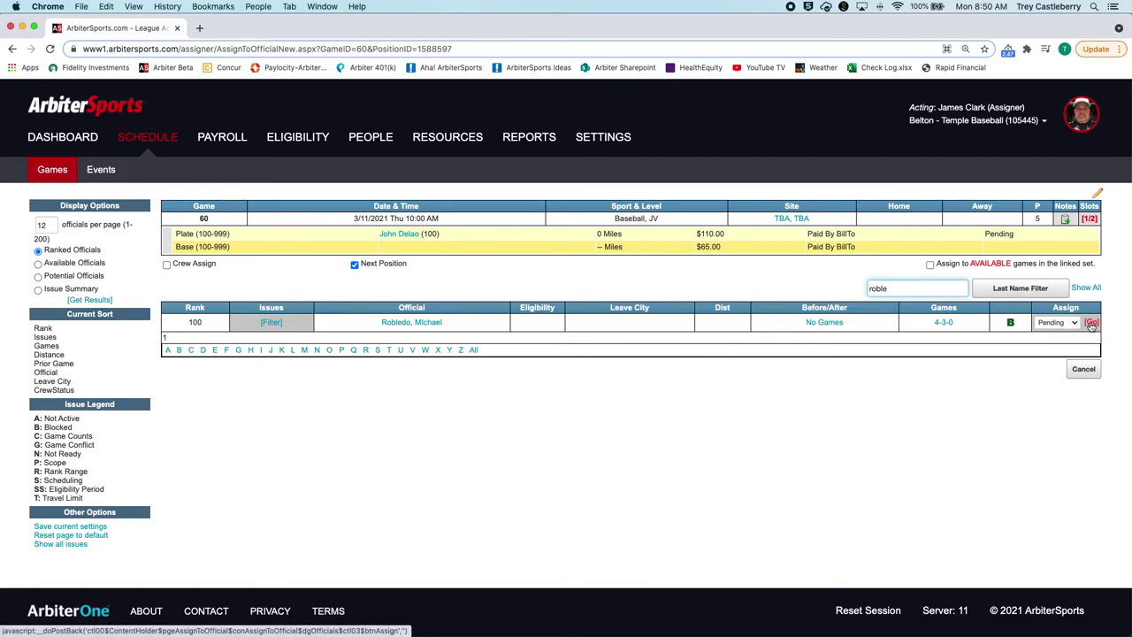
click(1090, 323)
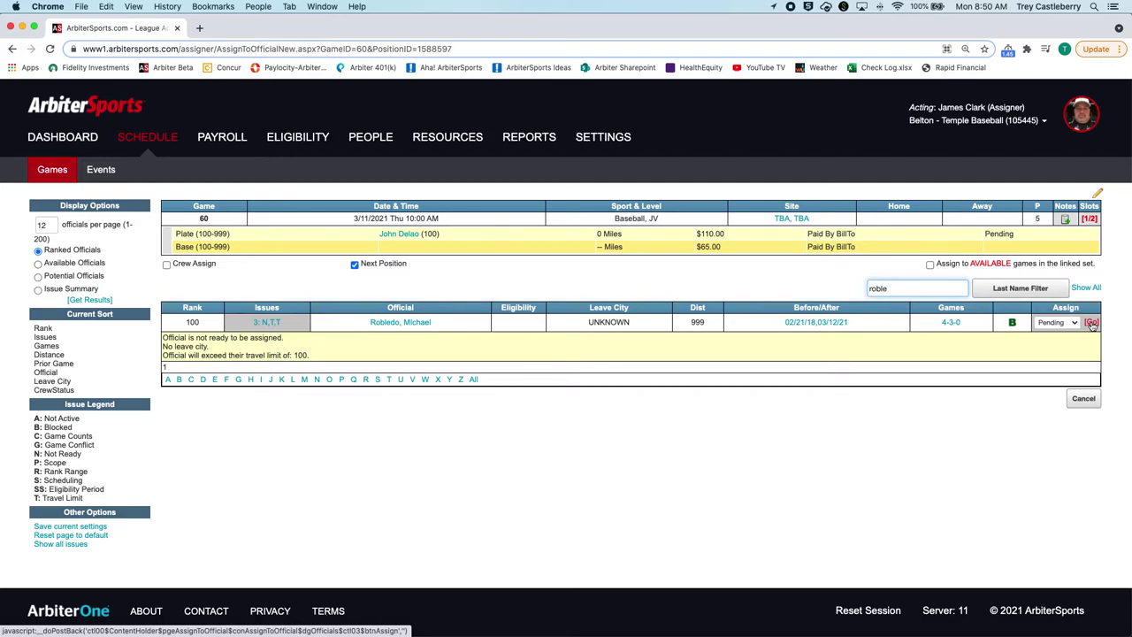
click(1092, 323)
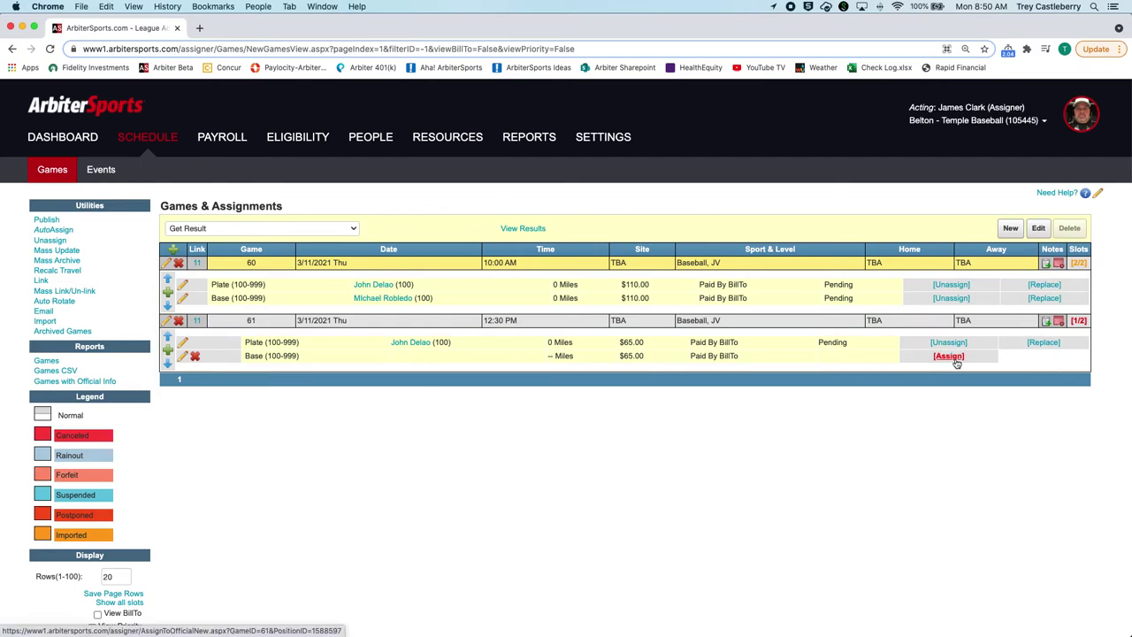
Unassign the official from the Base position of game 60, leaving the slot open.
click(953, 298)
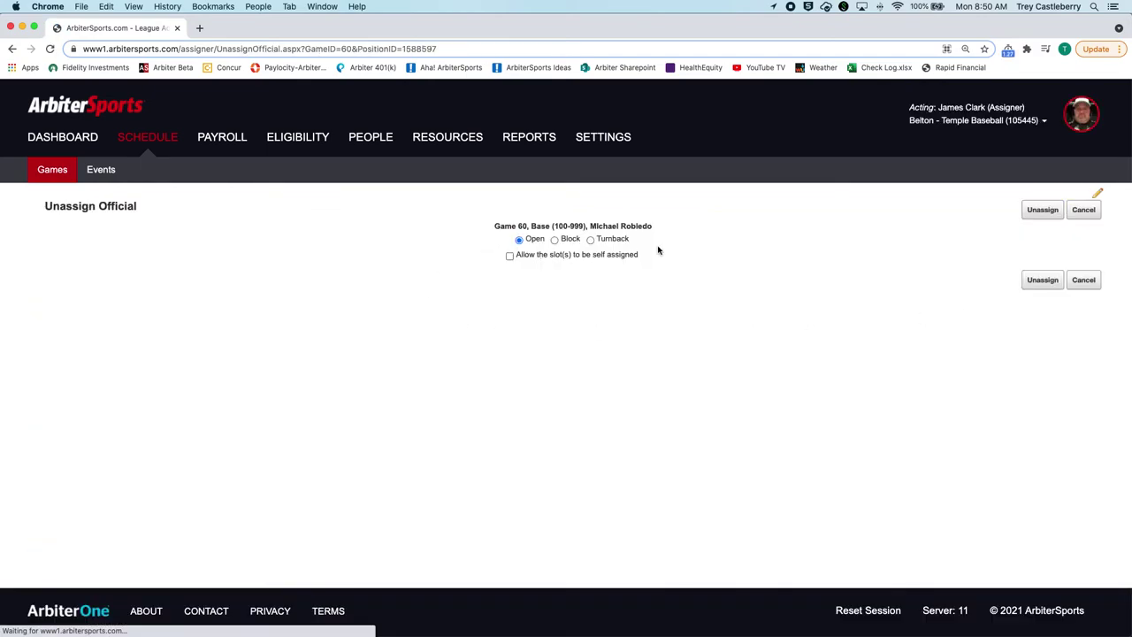
click(1043, 281)
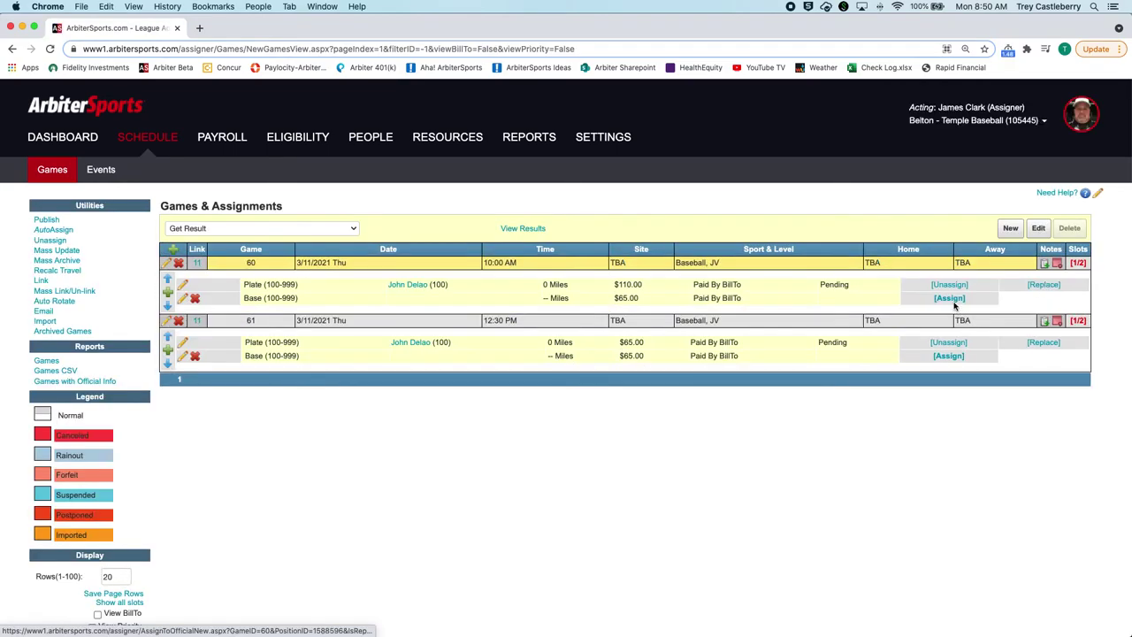
Assign a ranked official found by last name as Pending to the Base position of game 60 and its linked game, overriding the listed issues.
click(937, 298)
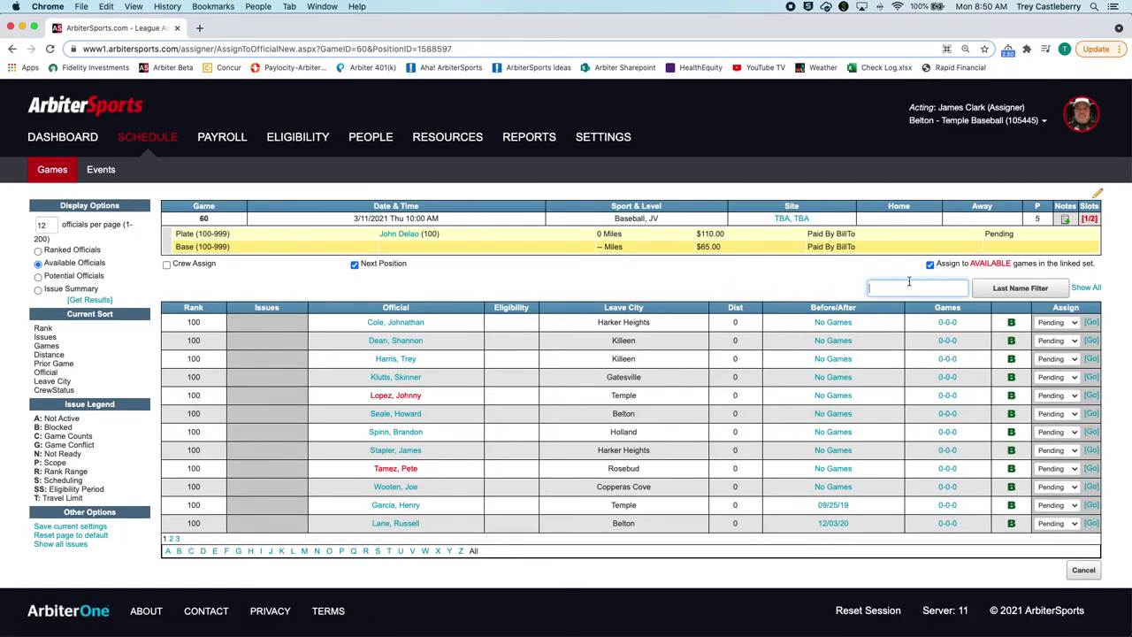
text(roble)
click(40, 251)
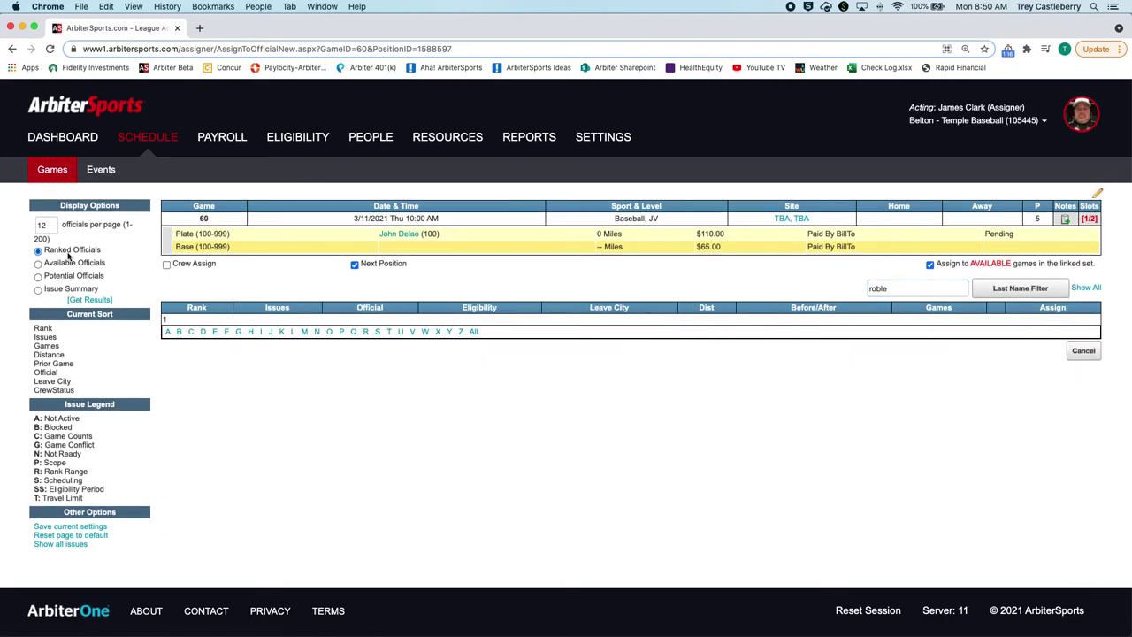
click(89, 299)
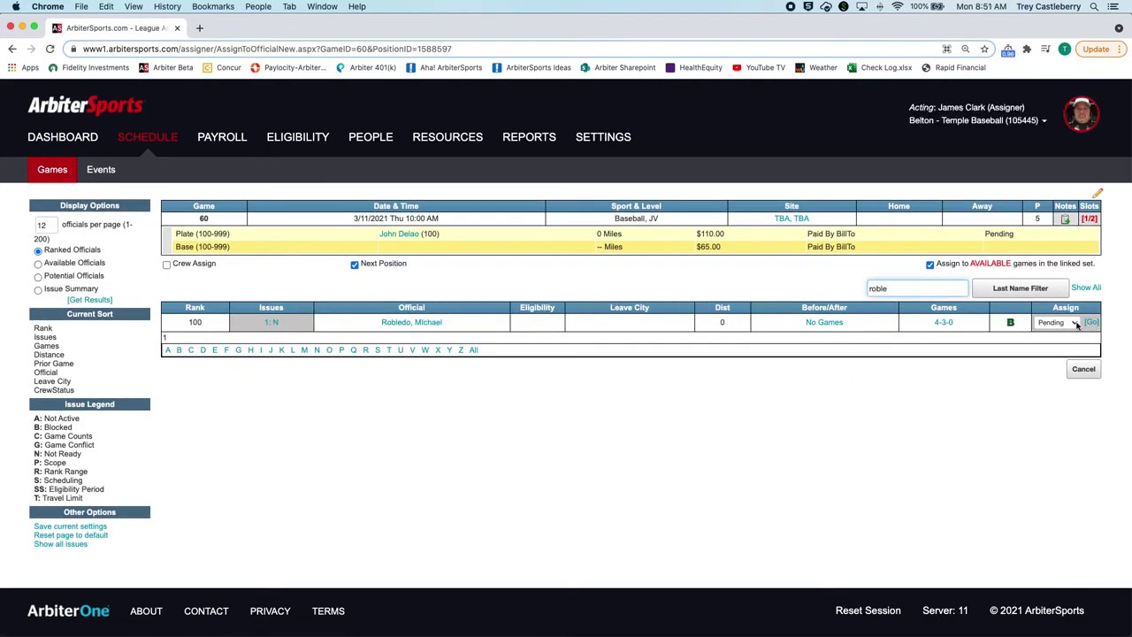
click(1090, 322)
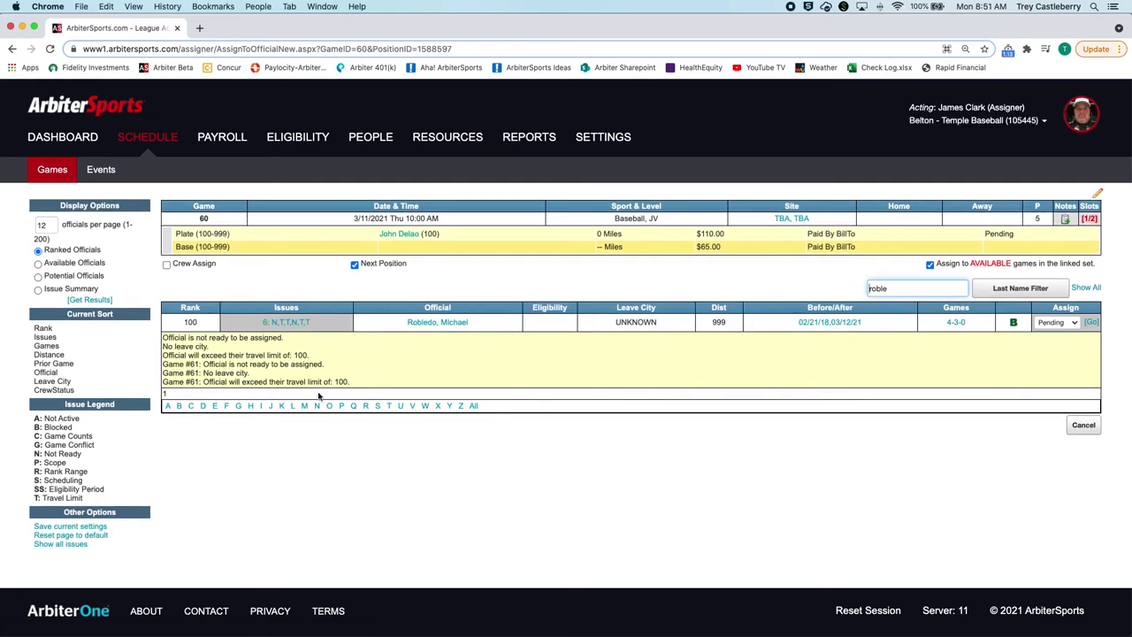
drag(356, 381, 165, 363)
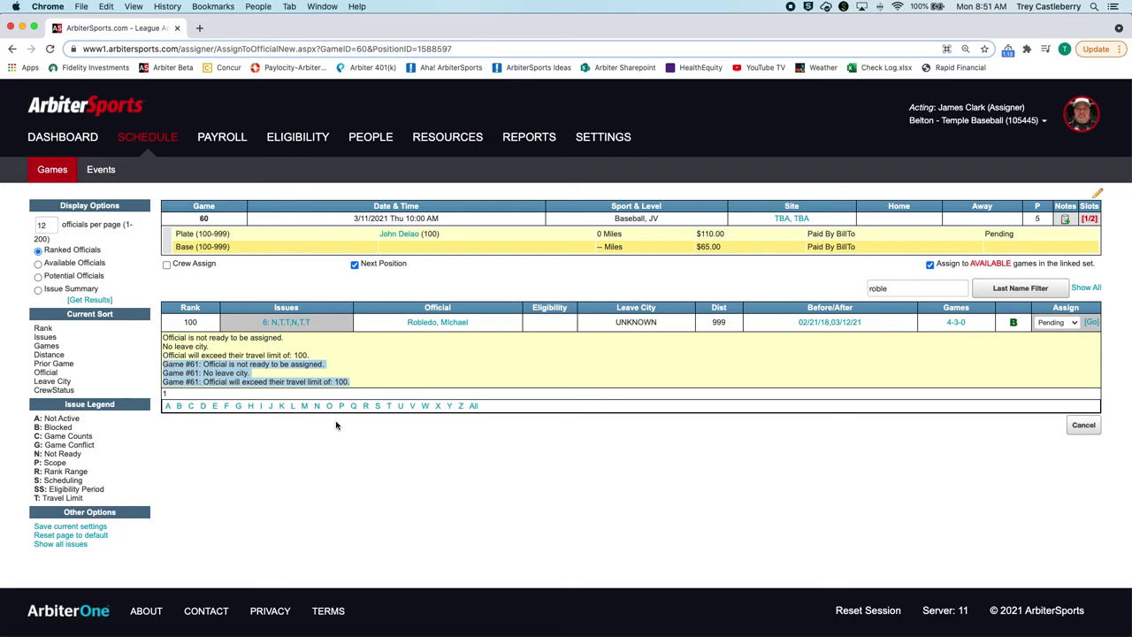
click(343, 394)
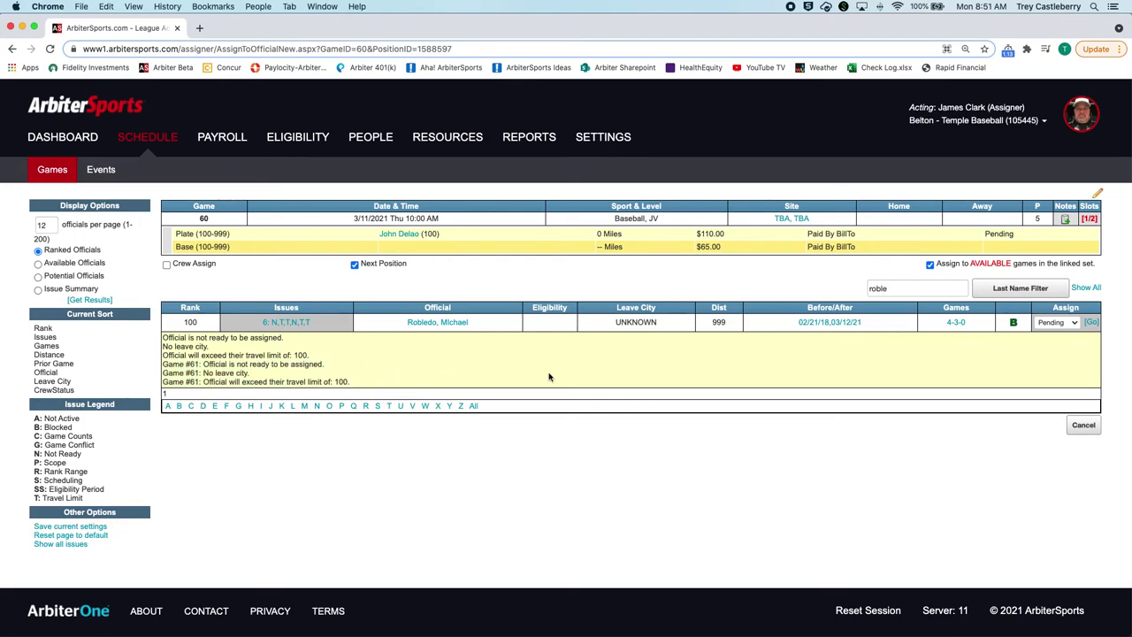
click(1092, 323)
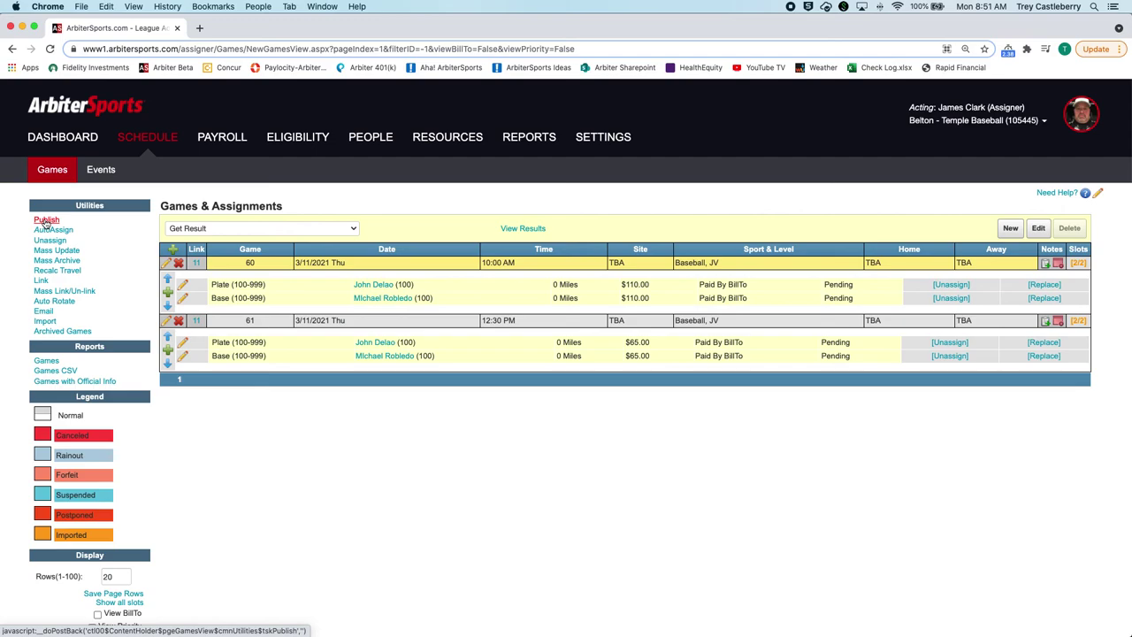
Publish the pending assignments of the filtered games with an Accept By date of 05/10/2021 and return to the games list.
click(46, 220)
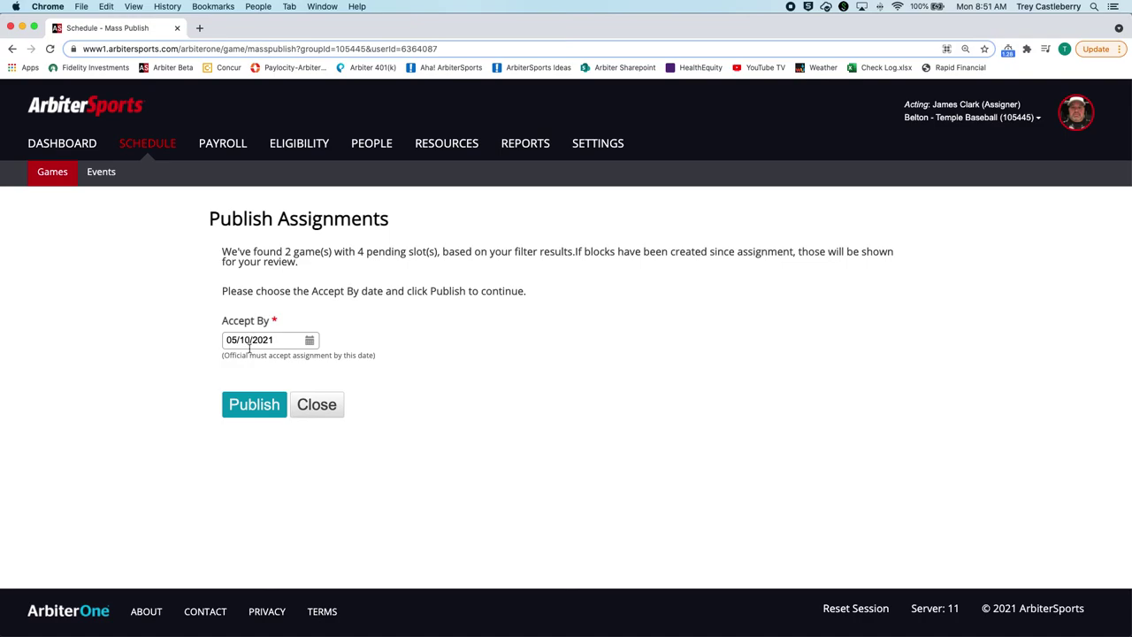
click(259, 412)
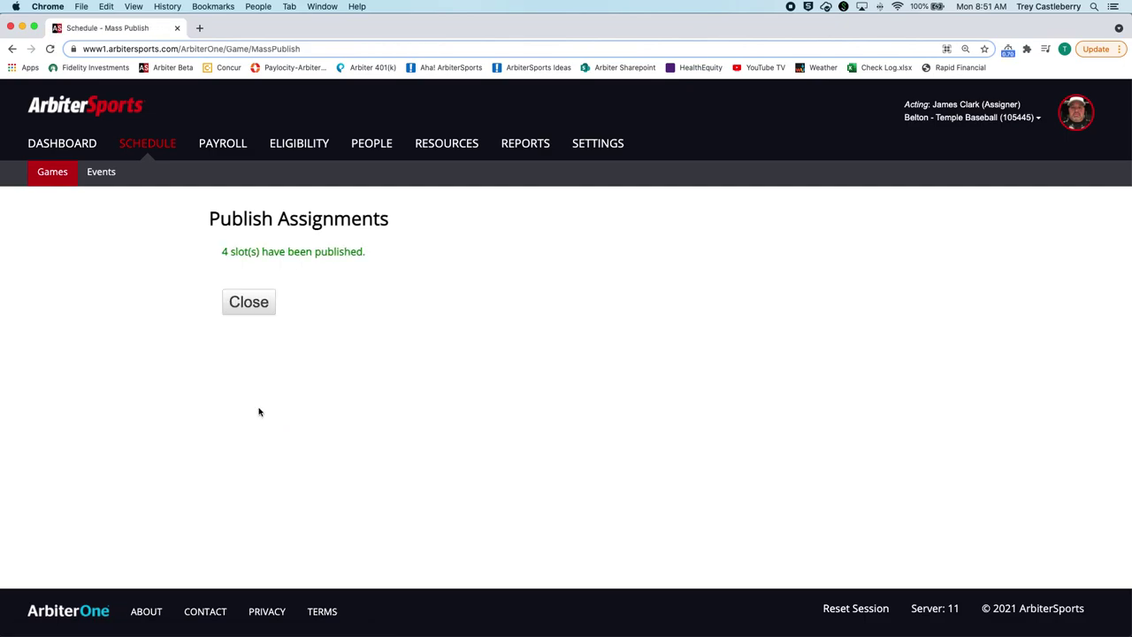
click(269, 304)
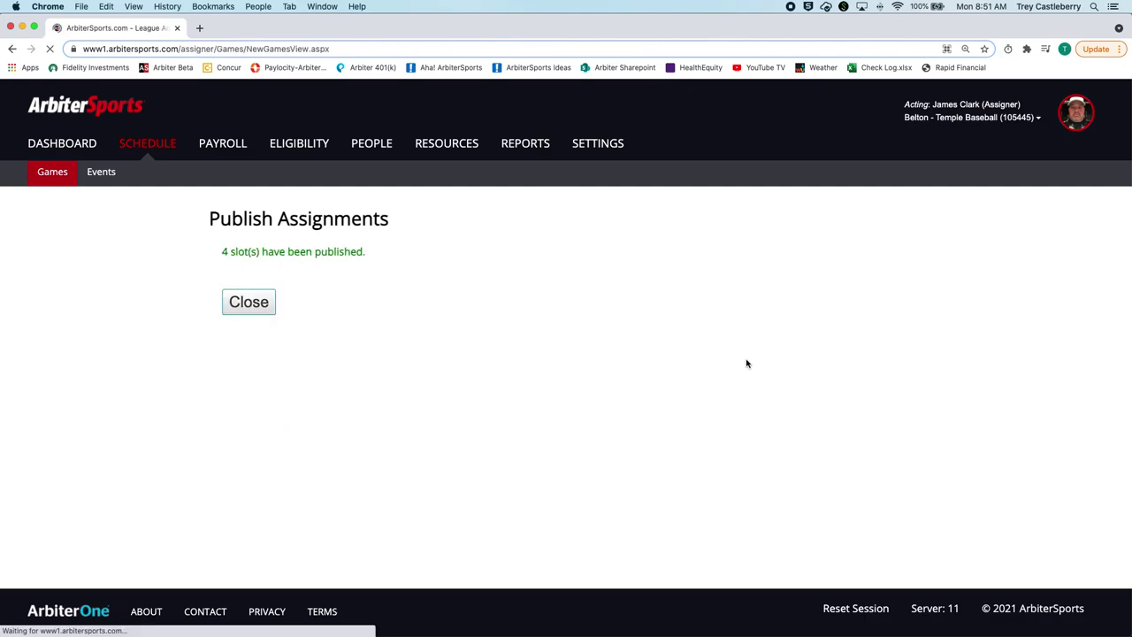